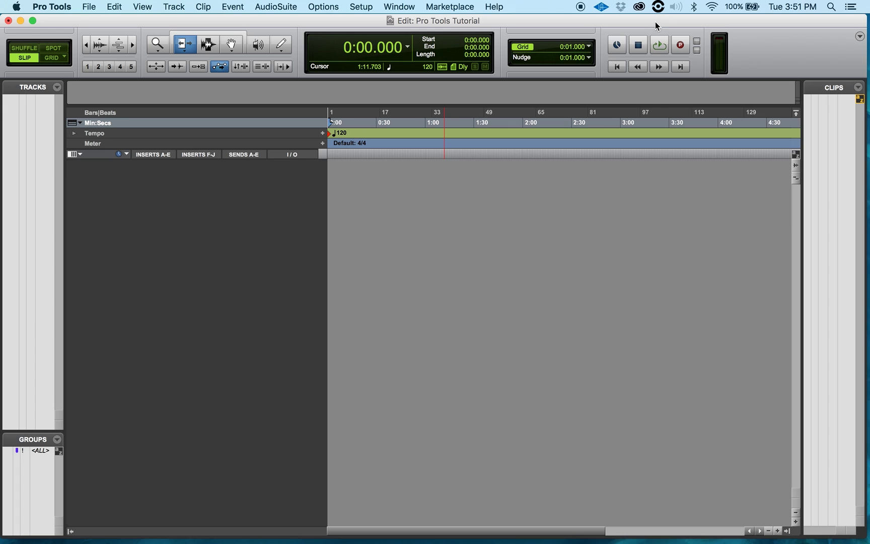
# - Search the system for 'audio', then dismiss the search without launching anything
pyautogui.click(830, 7)
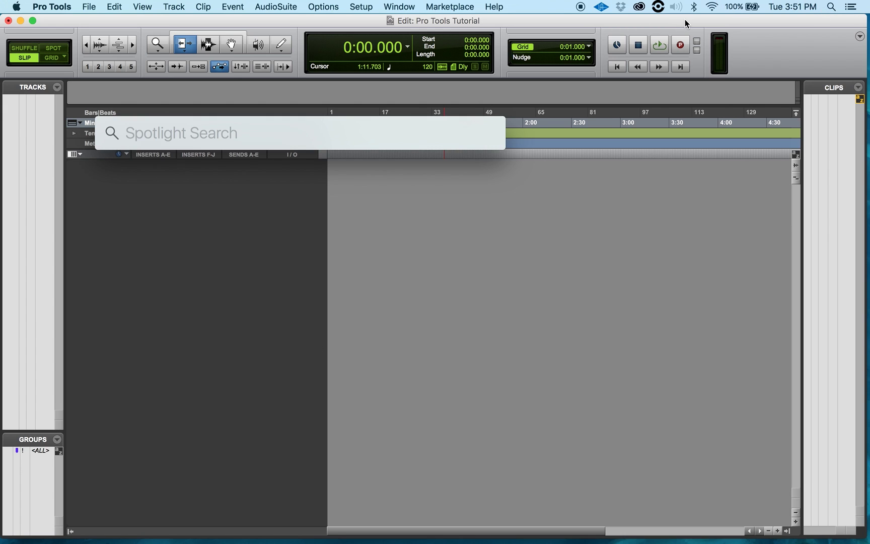
pyautogui.write('audio')
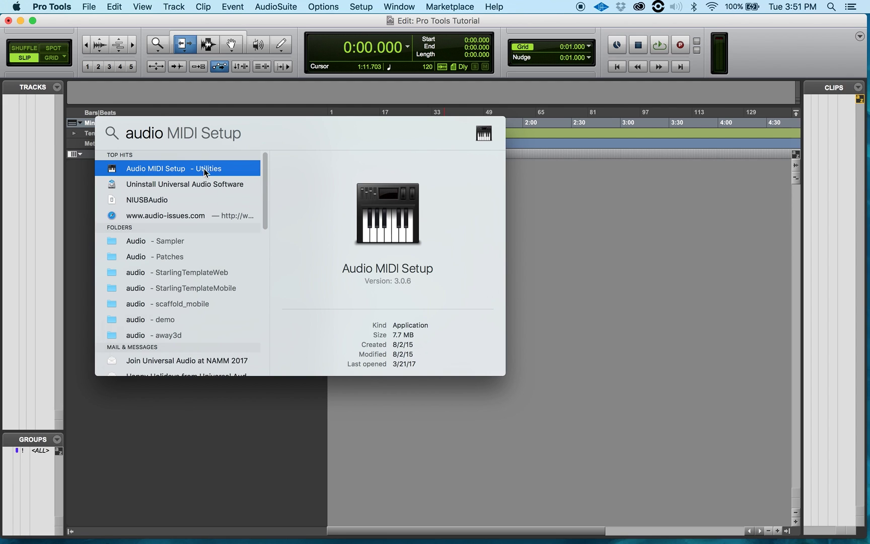
pyautogui.click(229, 482)
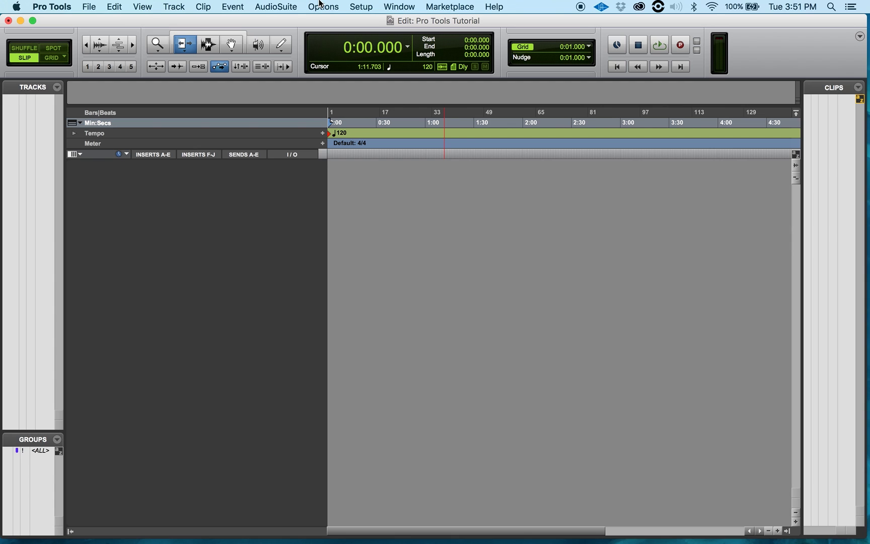
# - Choose Setup > MIDI > MIDI Studio in Pro Tools, then Window > Show MIDI Studio
pyautogui.click(359, 5)
pyautogui.moveTo(374, 165)
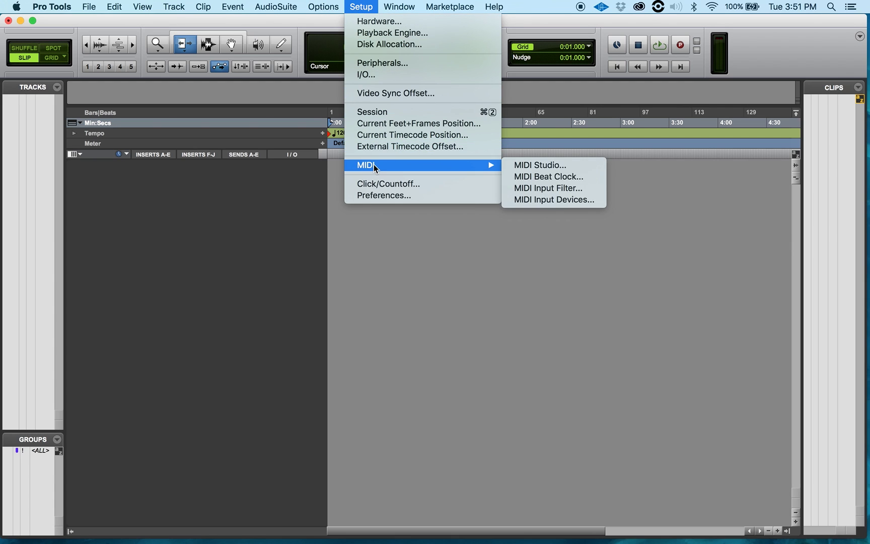
pyautogui.click(543, 165)
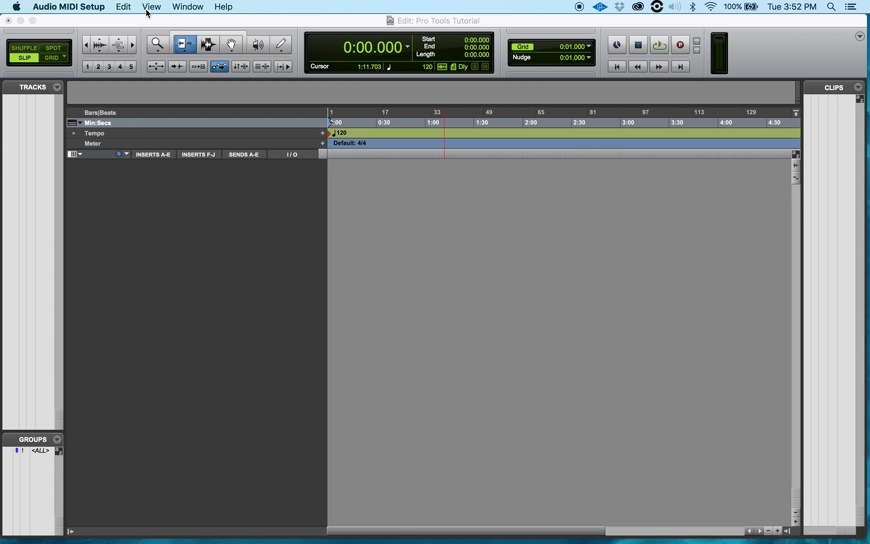
pyautogui.click(189, 7)
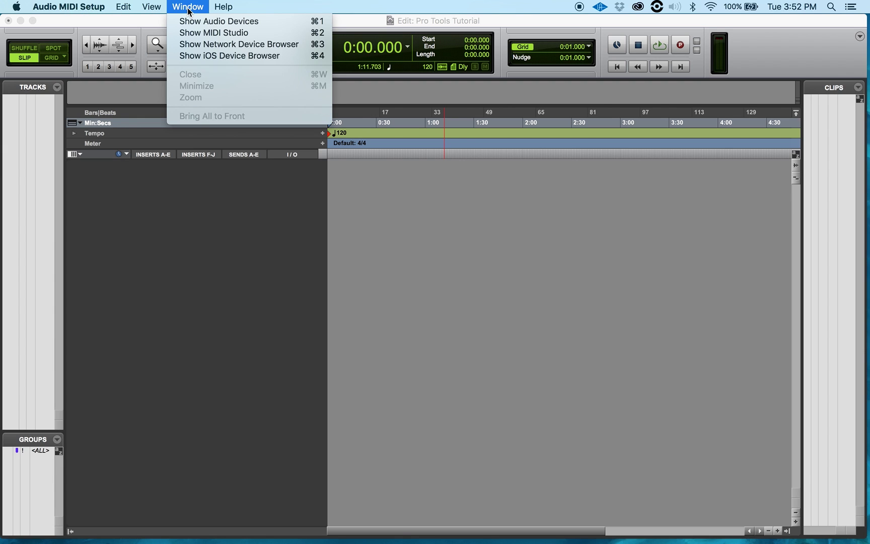
pyautogui.click(278, 31)
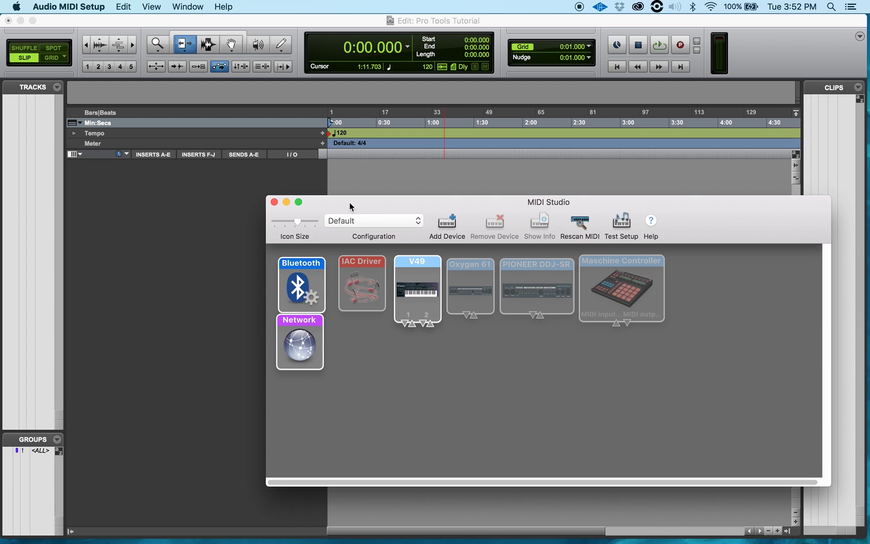
# - Drag the Icon Size slider slightly smaller, keeping the studio configuration on Default
pyautogui.moveTo(300, 224)
pyautogui.mouseDown()
pyautogui.moveTo(288, 227)
pyautogui.moveTo(298, 227)
pyautogui.mouseUp()
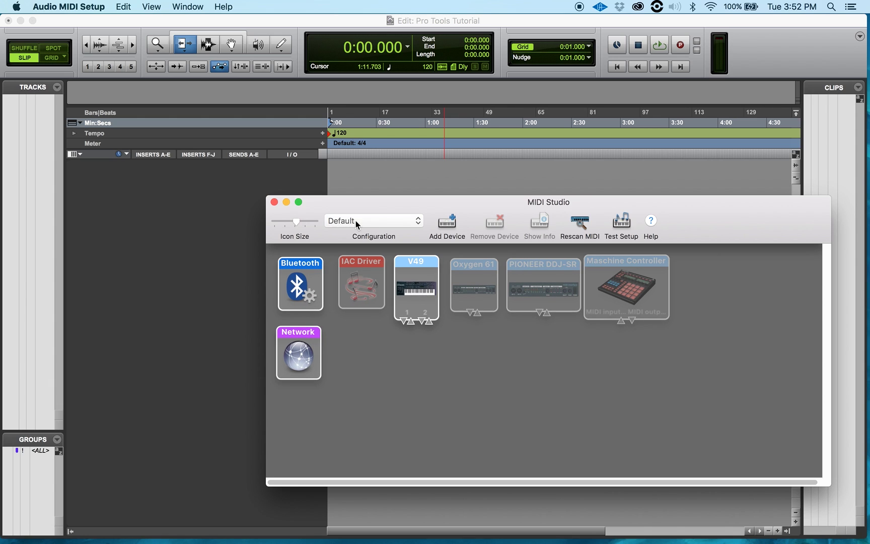
pyautogui.click(369, 222)
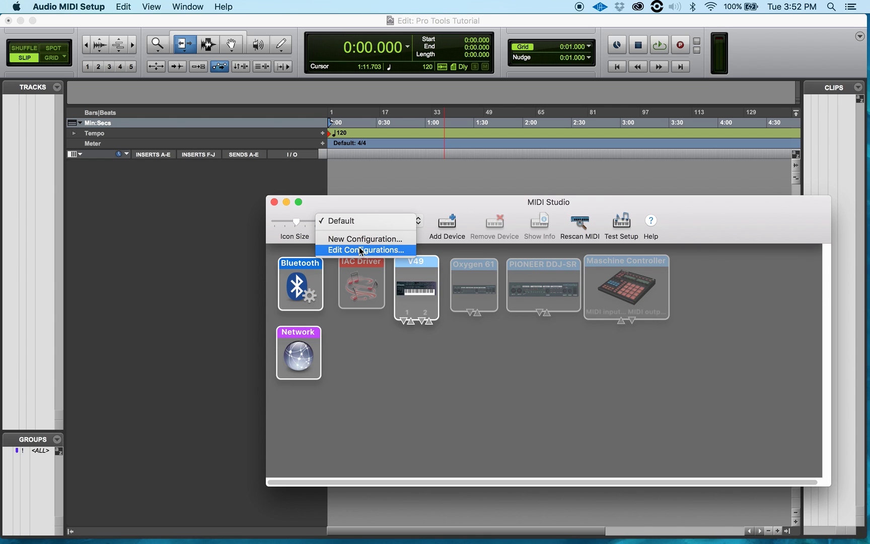
pyautogui.click(374, 201)
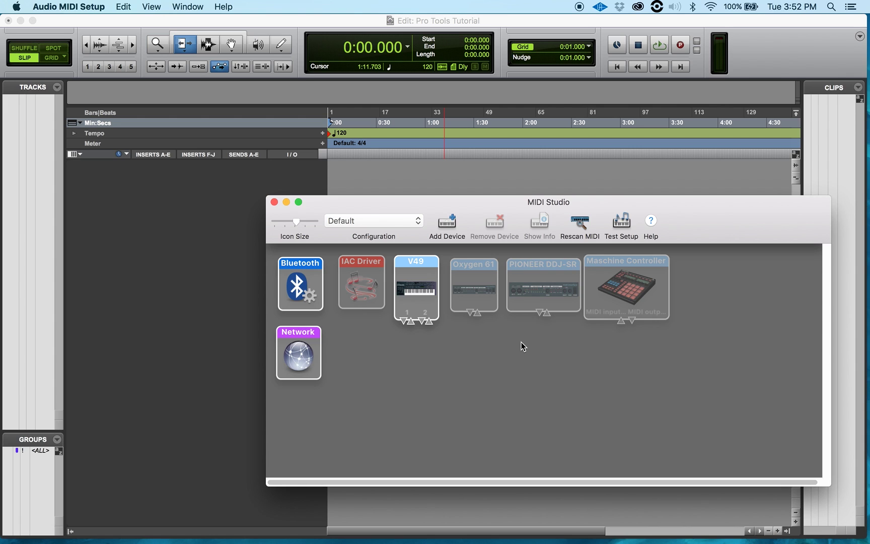
pyautogui.click(448, 224)
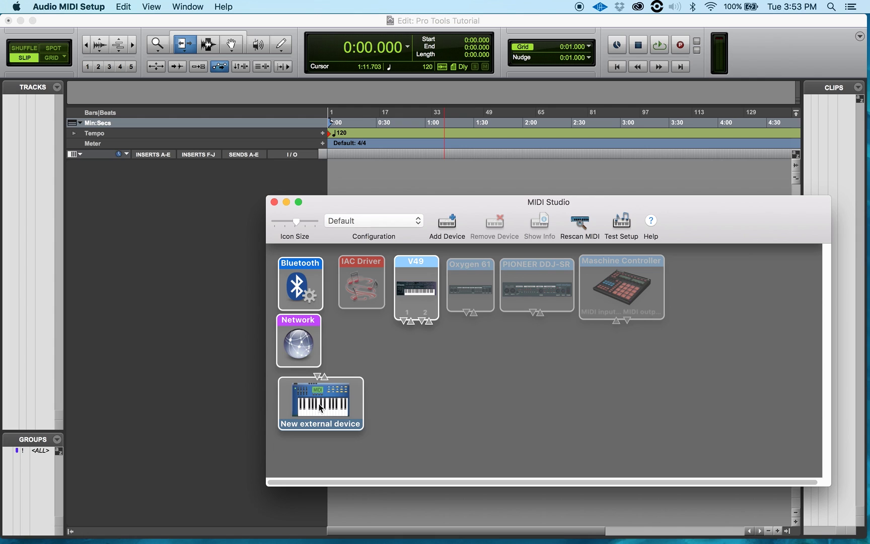
pyautogui.click(325, 376)
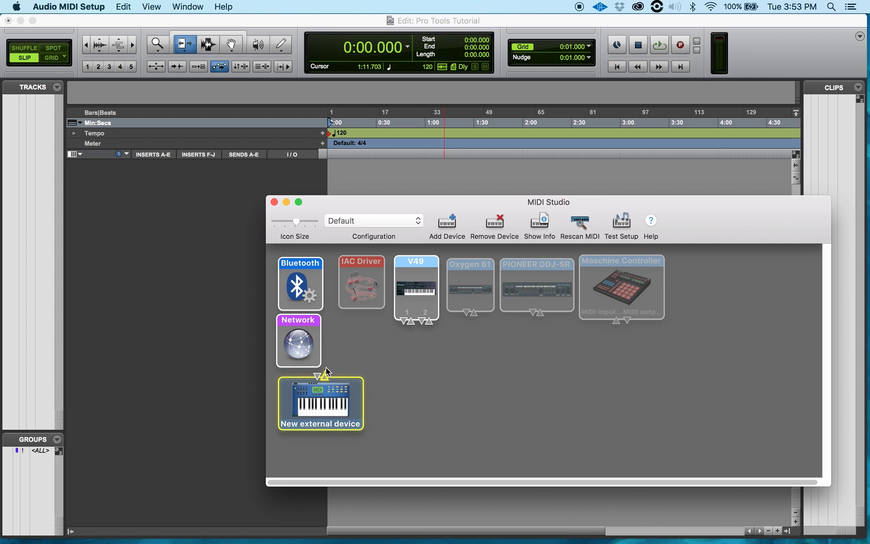
pyautogui.moveTo(327, 372); pyautogui.dragTo(331, 364)
pyautogui.moveTo(377, 348); pyautogui.dragTo(413, 327)
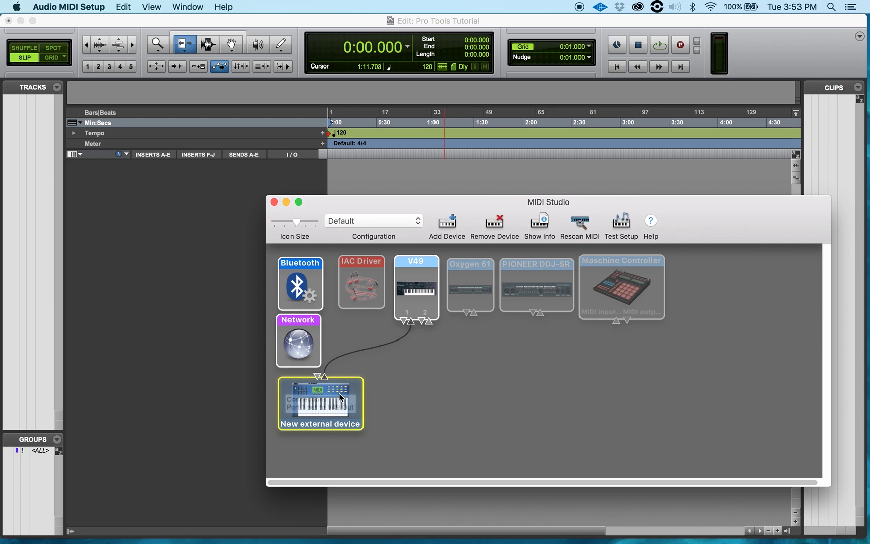
pyautogui.click(496, 224)
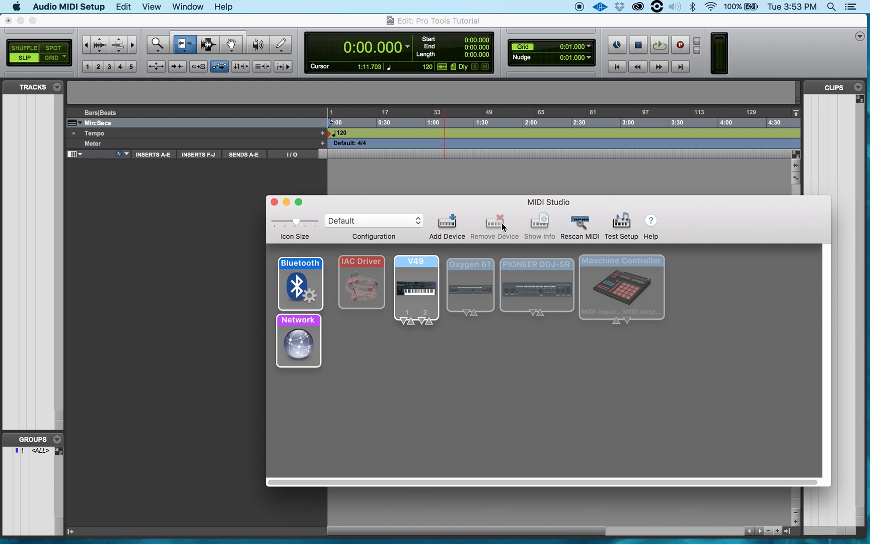
pyautogui.click(423, 276)
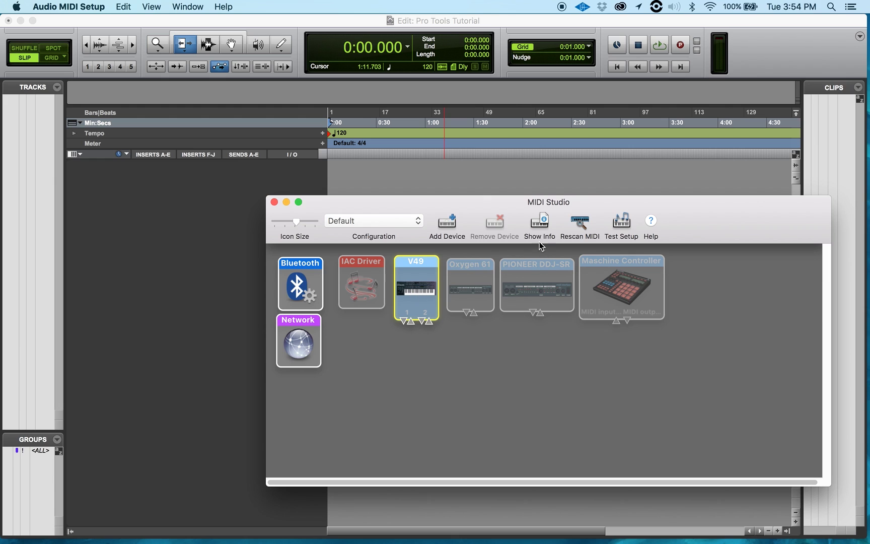
# - Open the V49 keyboard's properties and collapse then re-expand its port details
pyautogui.click(543, 225)
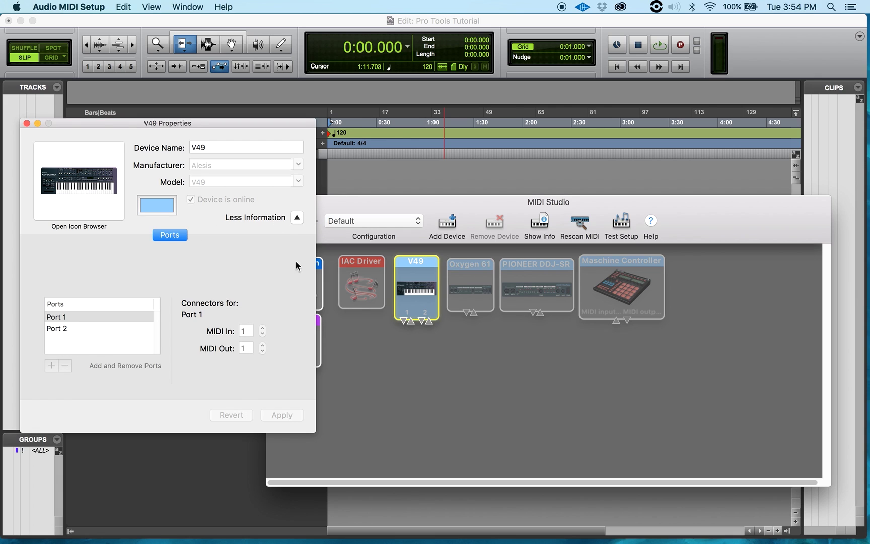
pyautogui.click(297, 217)
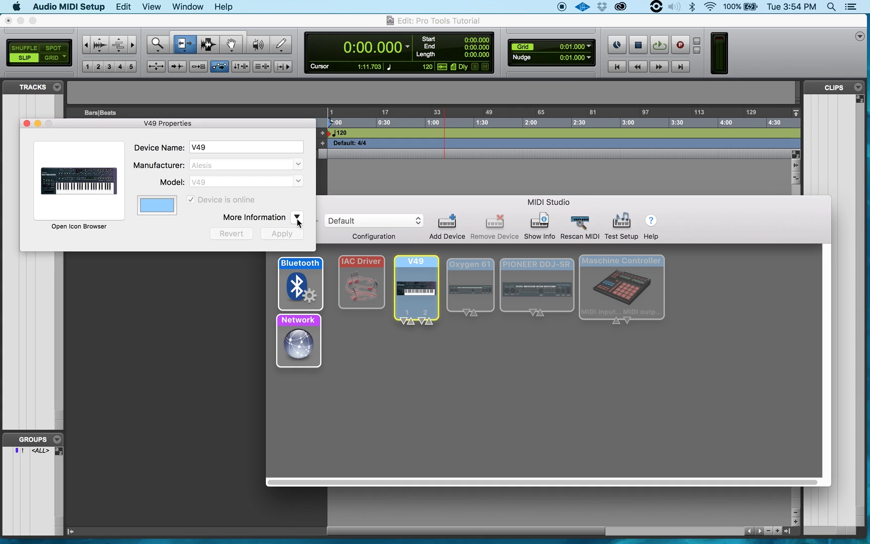
pyautogui.click(297, 218)
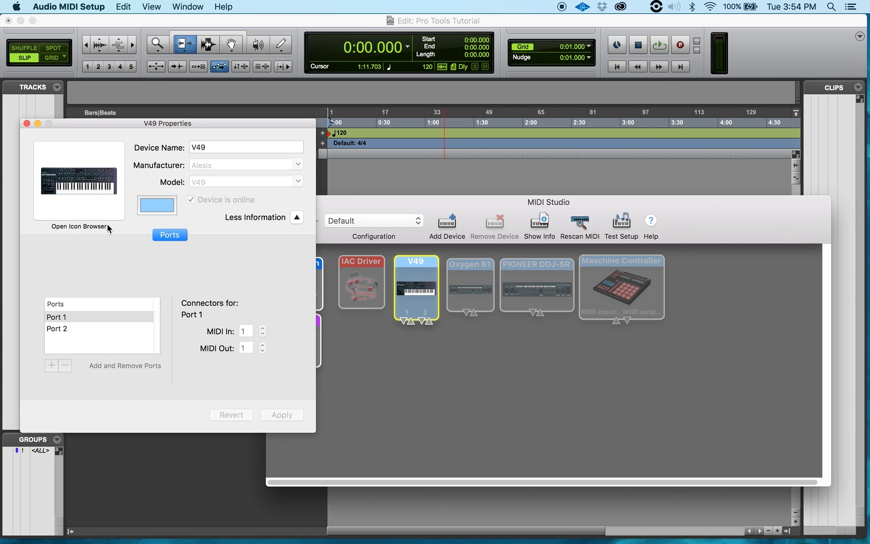
# - Browse the device icons in the Native Instruments set, then return to the Generic set
pyautogui.click(72, 167)
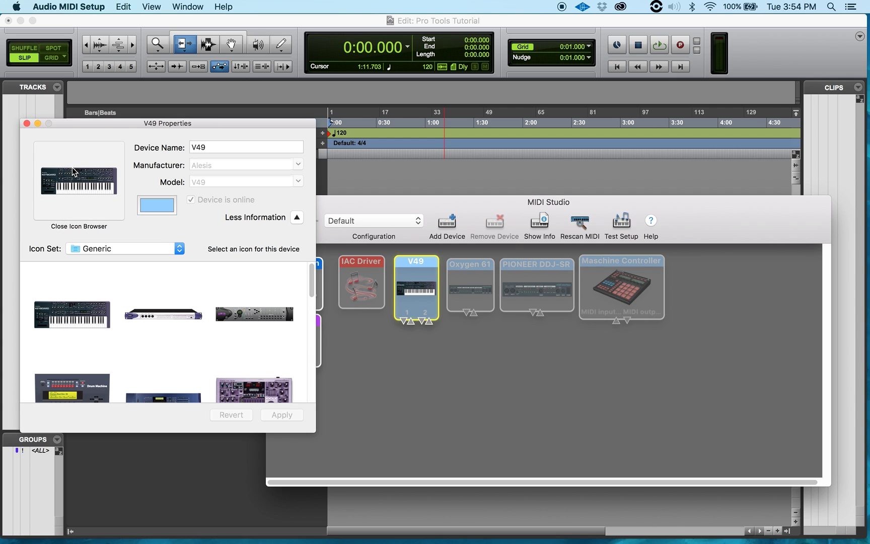
pyautogui.scroll(-5, 247, 317)
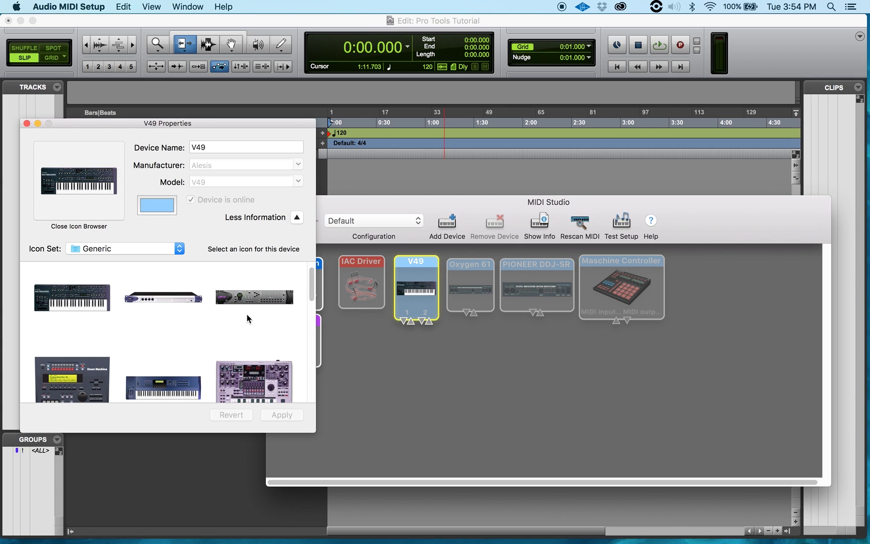
pyautogui.scroll(-2, 247, 314)
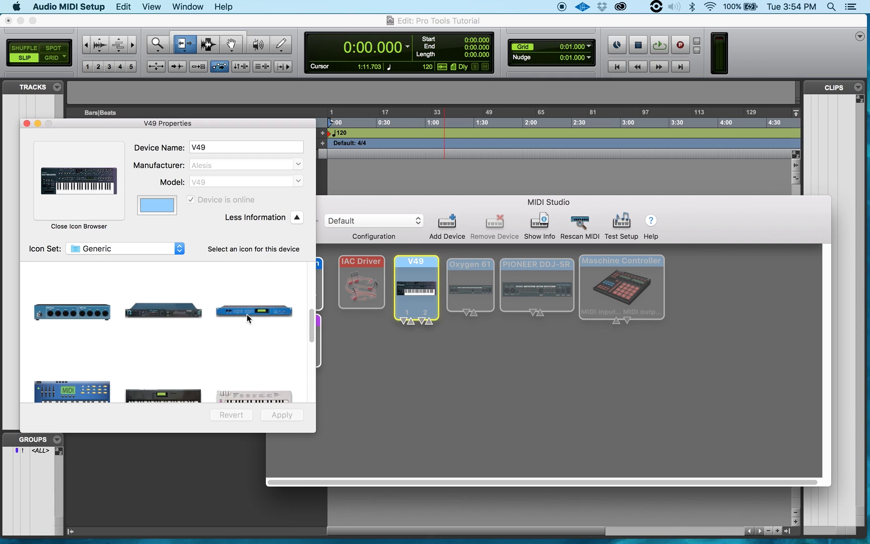
pyautogui.scroll(3, 233, 309)
pyautogui.click(130, 247)
pyautogui.click(138, 261)
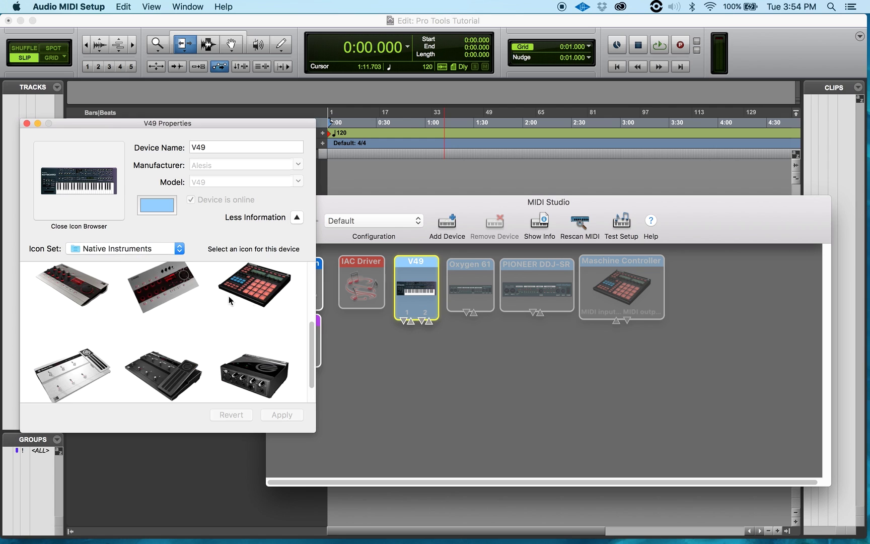
pyautogui.scroll(-3, 197, 371)
pyautogui.scroll(5, 195, 371)
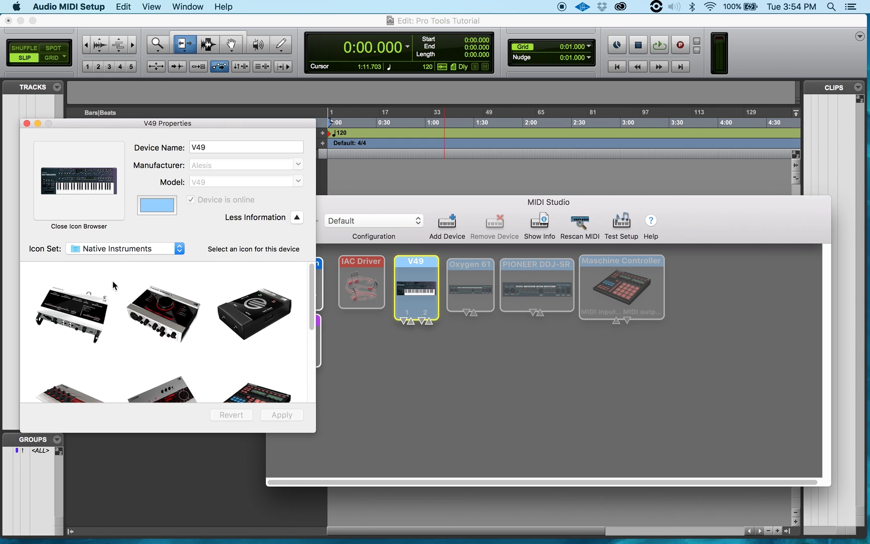
pyautogui.click(130, 252)
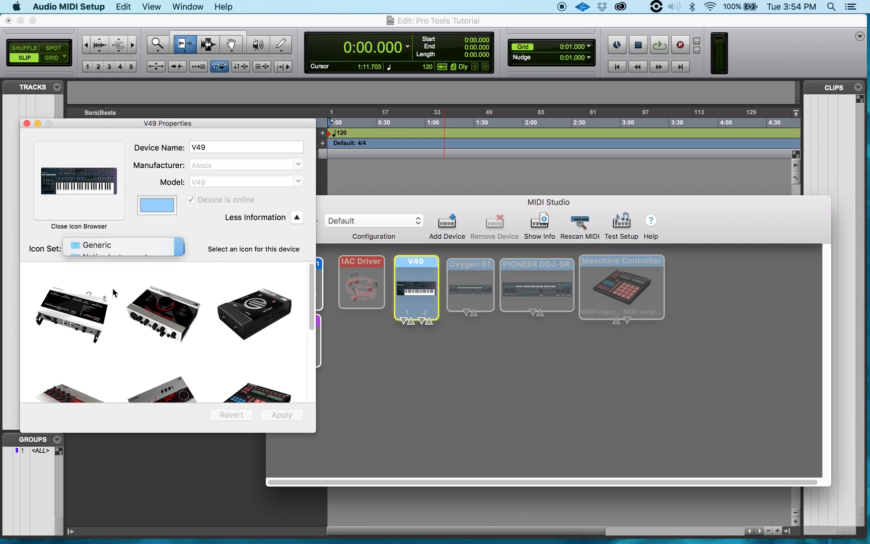
pyautogui.click(294, 220)
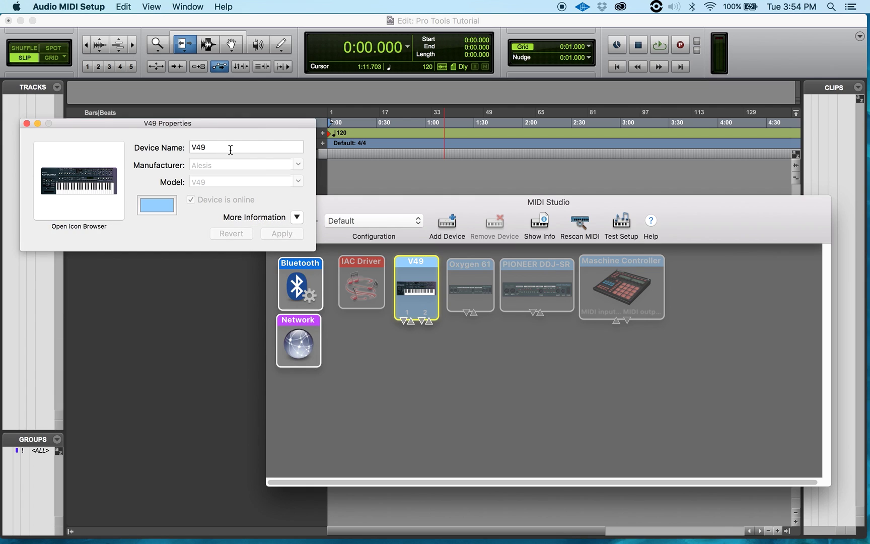
# - Edit the V49 Device Name field, apply the properties, and close the window
pyautogui.click(266, 147)
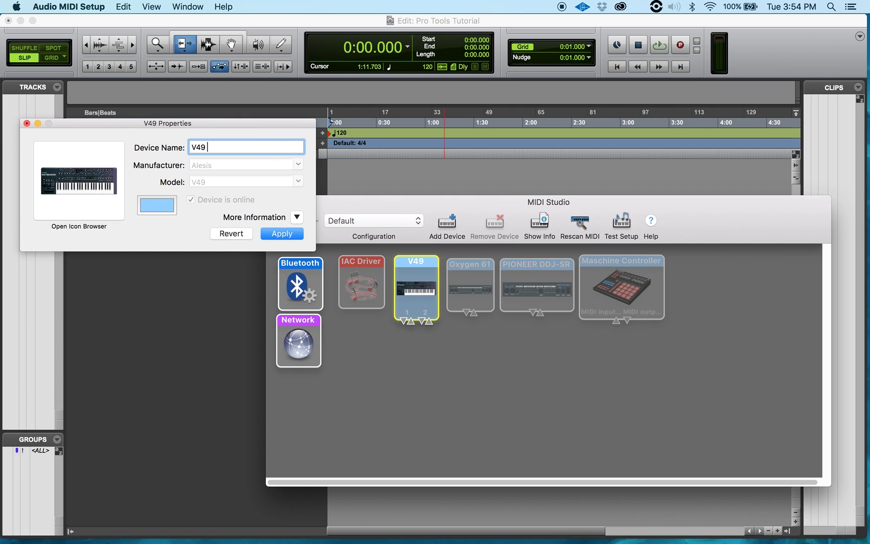
pyautogui.click(275, 229)
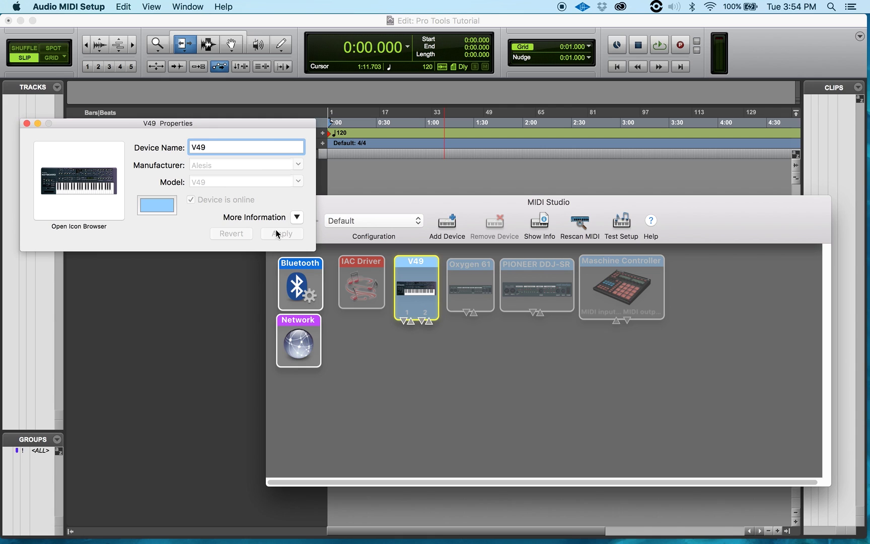
pyautogui.click(27, 123)
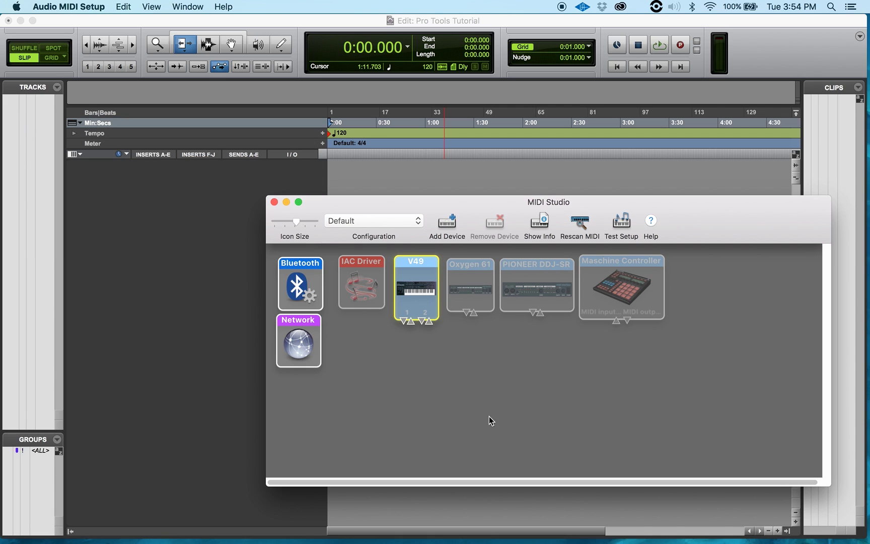
# - Rescan MIDI for devices, then start Test Setup with V49 as the connected keyboard
pyautogui.click(582, 224)
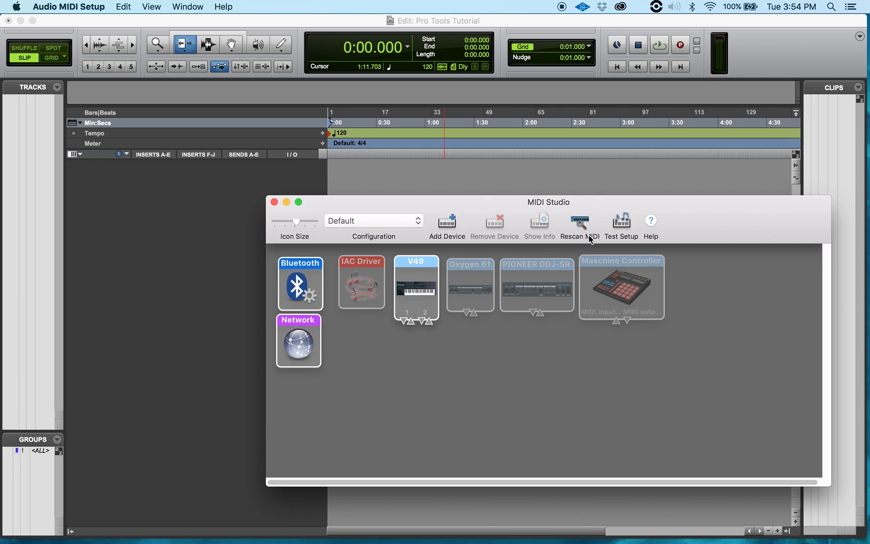
pyautogui.click(622, 225)
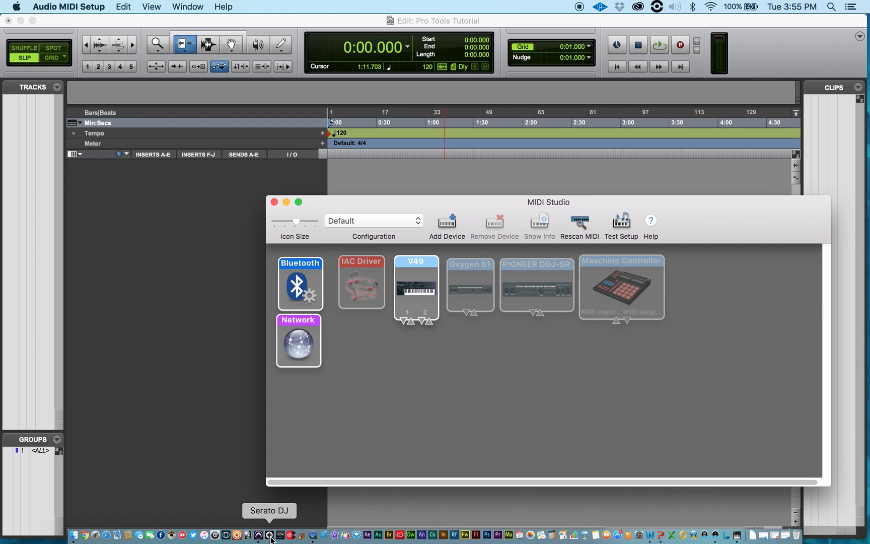
pyautogui.rightClick(313, 535)
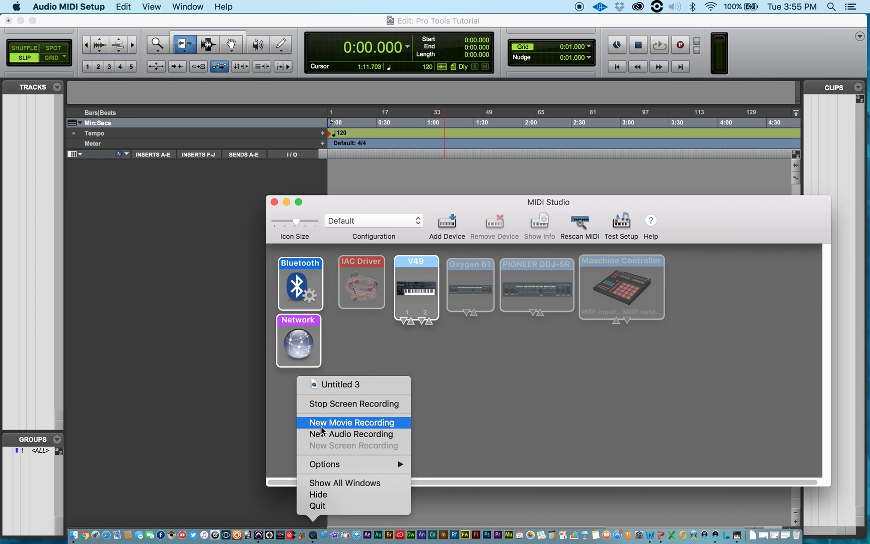